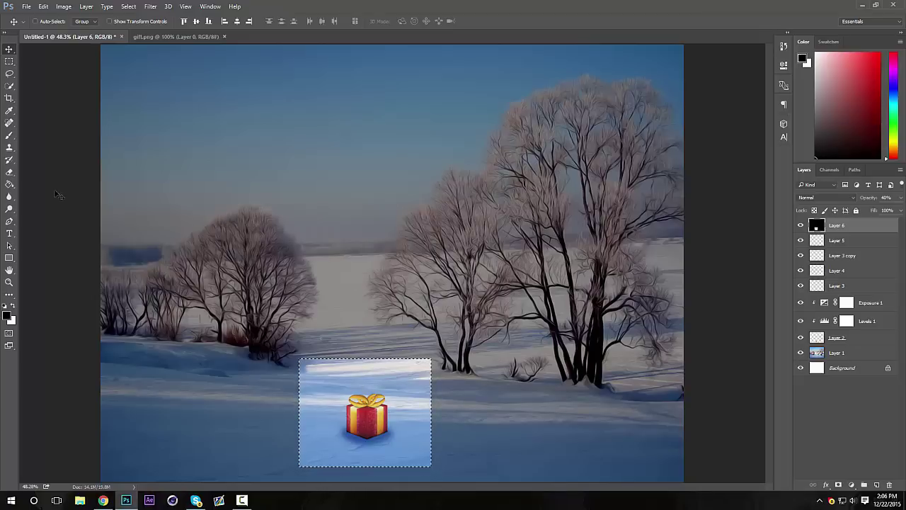
- Deselect, close both documents without saving, and reset to the Essentials workspace
{"action": "key", "text": "ctrl+d"}
{"action": "left_click", "coordinate": [121, 37]}
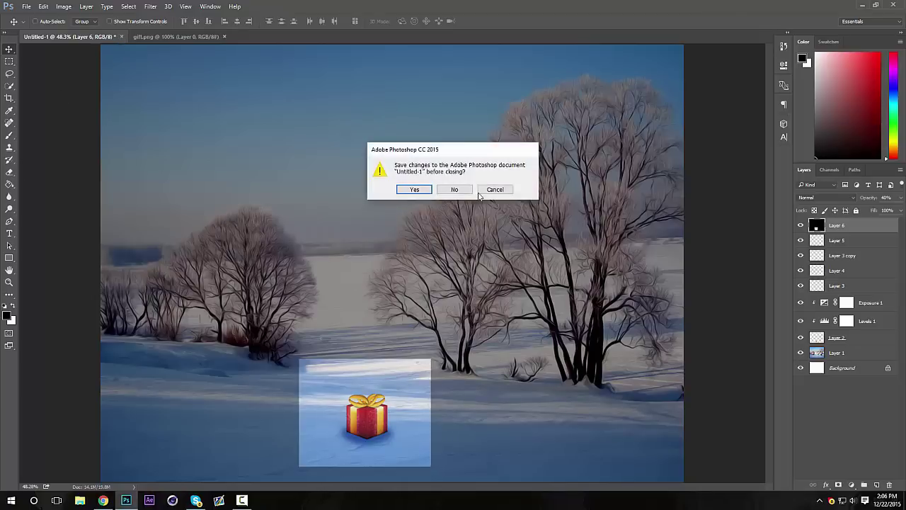
{"action": "left_click", "coordinate": [459, 189]}
{"action": "left_click", "coordinate": [113, 37]}
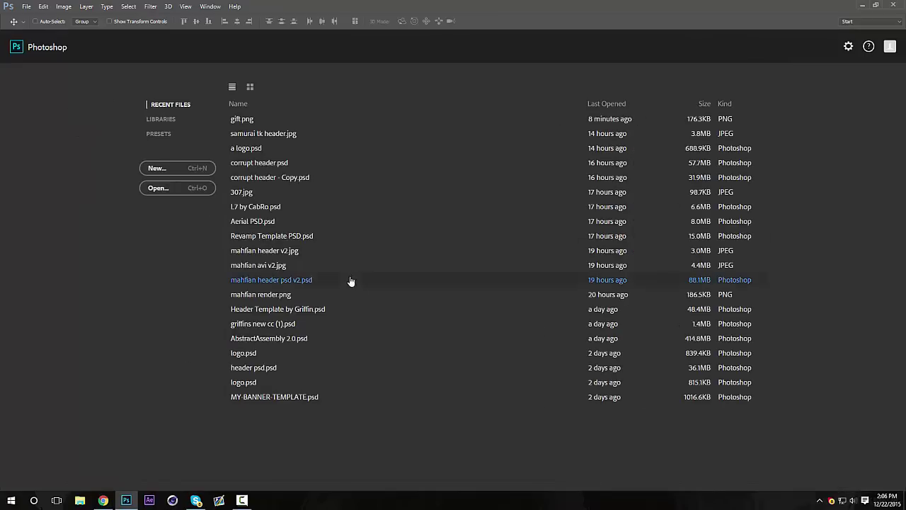
{"action": "left_click", "coordinate": [872, 22]}
{"action": "left_click", "coordinate": [858, 35]}
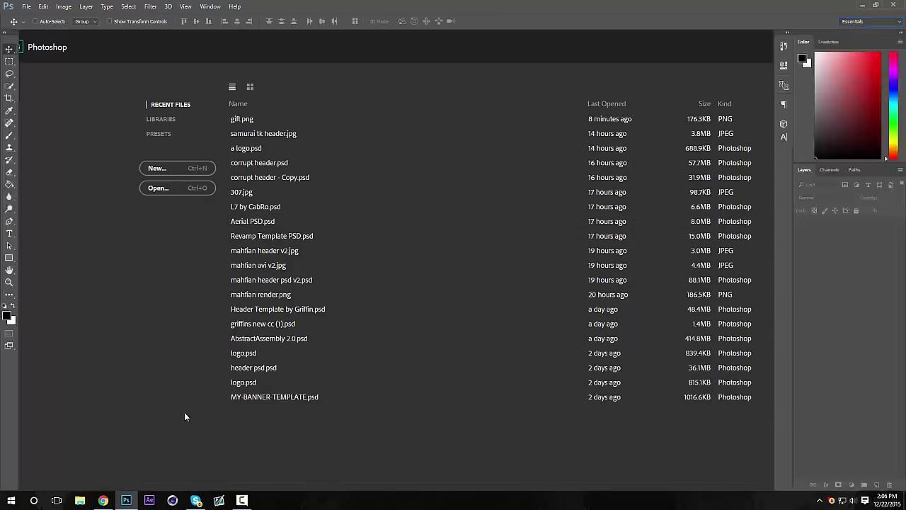
- Copy the winter trees photo from the browser image search
{"action": "left_click", "coordinate": [104, 500]}
{"action": "scroll", "coordinate": [453, 283], "scroll_direction": "up", "scroll_amount": 5}
{"action": "scroll", "coordinate": [299, 205], "scroll_direction": "down", "scroll_amount": 3}
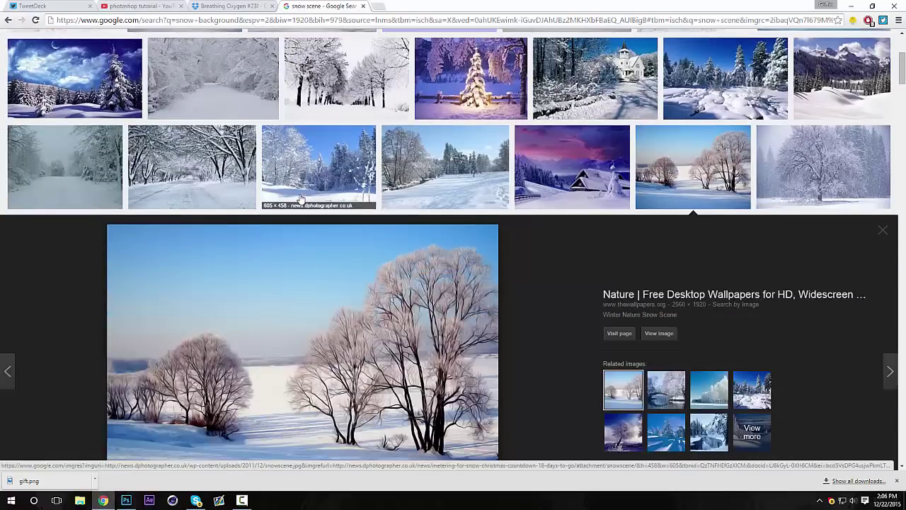
{"action": "right_click", "coordinate": [276, 278]}
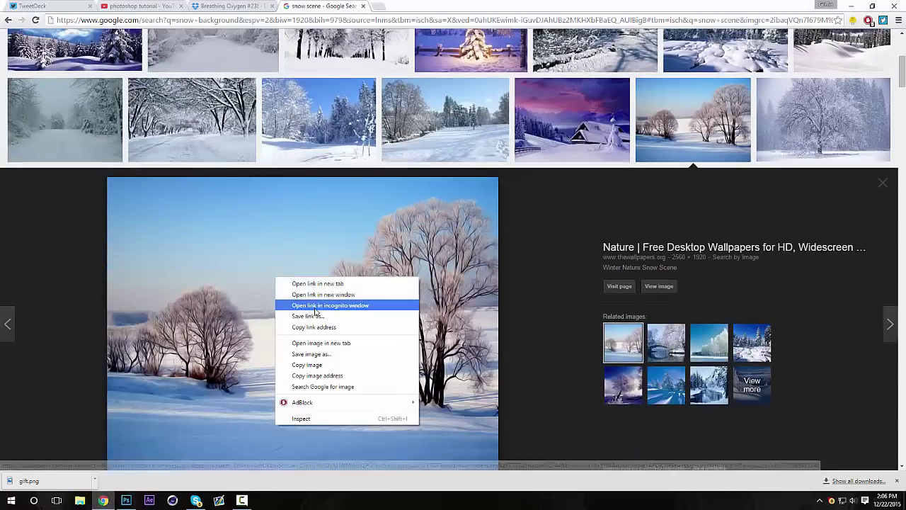
{"action": "left_click", "coordinate": [307, 364]}
- Create a clipboard-sized new document, paste the winter trees photo, and fit it to the window
{"action": "left_click", "coordinate": [126, 500]}
{"action": "left_click", "coordinate": [26, 7]}
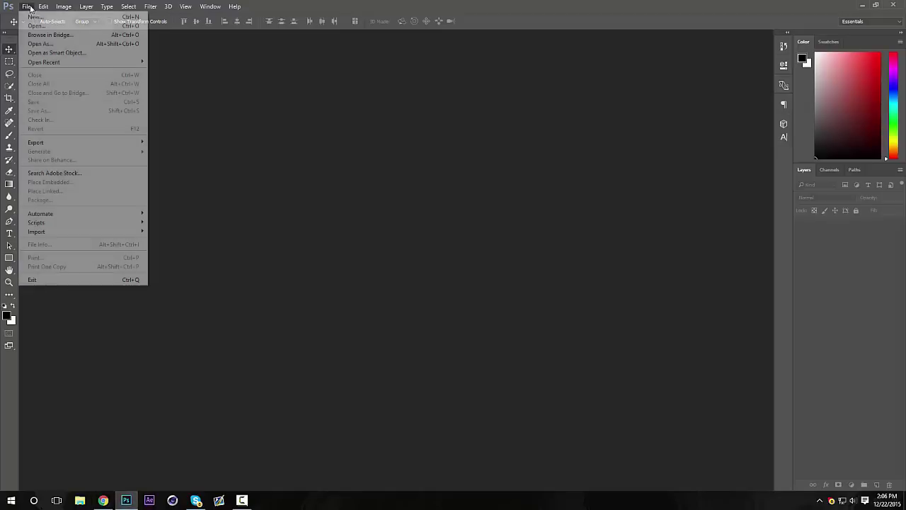
{"action": "left_click", "coordinate": [39, 15]}
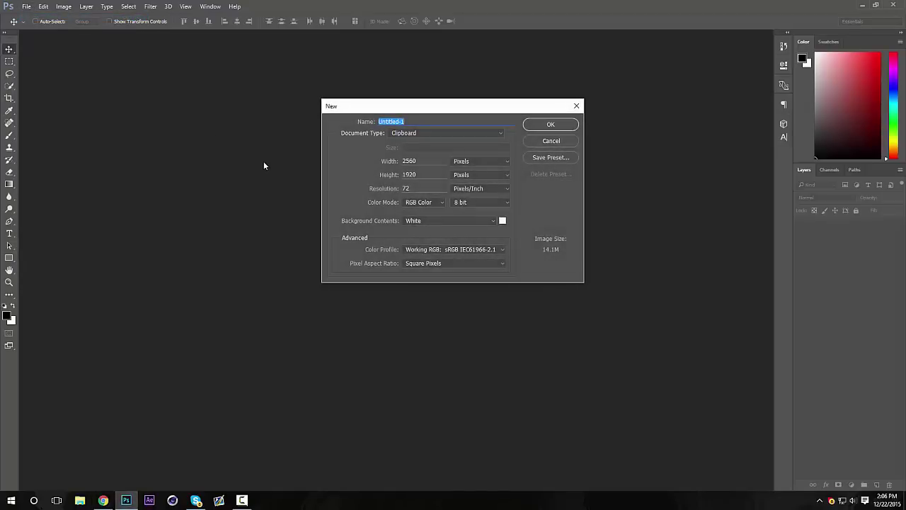
{"action": "key", "text": "Return"}
{"action": "key", "text": "ctrl+v"}
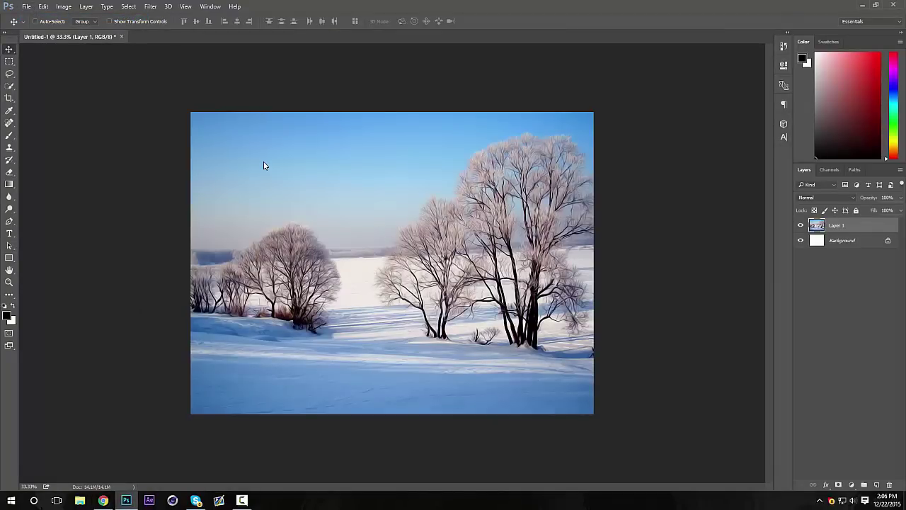
{"action": "key", "text": "ctrl+0"}
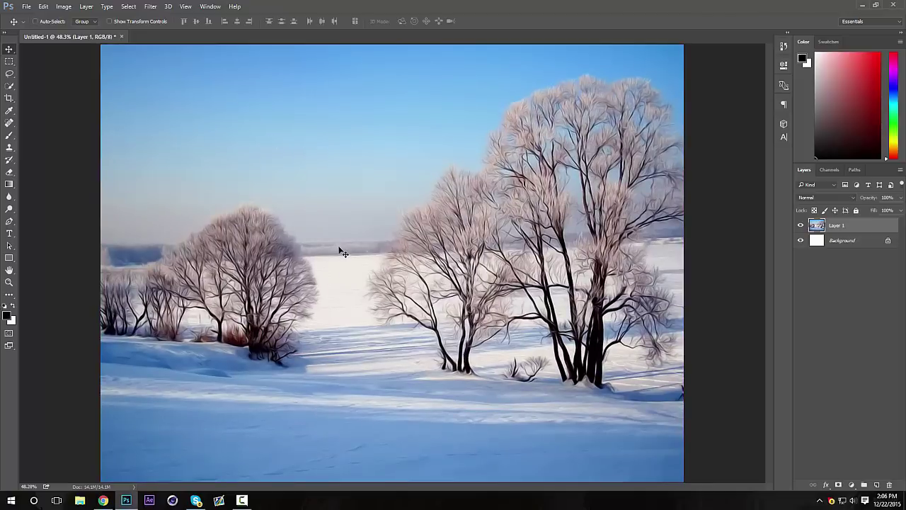
- Open gift.png and drag the gift image into the Untitled-1 document
{"action": "key", "text": "ctrl+o"}
{"action": "type", "text": "gift"}
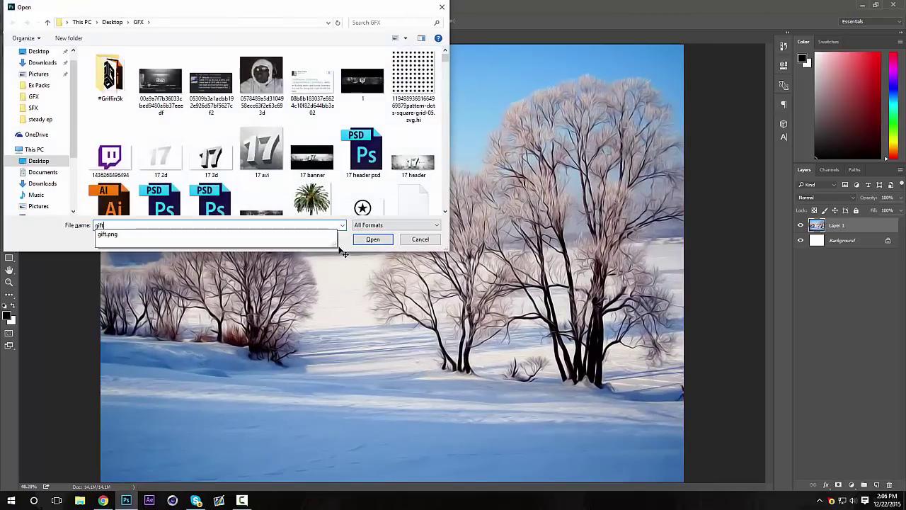
{"action": "key", "text": "Return"}
{"action": "left_click_drag", "start_coordinate": [343, 145], "coordinate": [460, 358]}
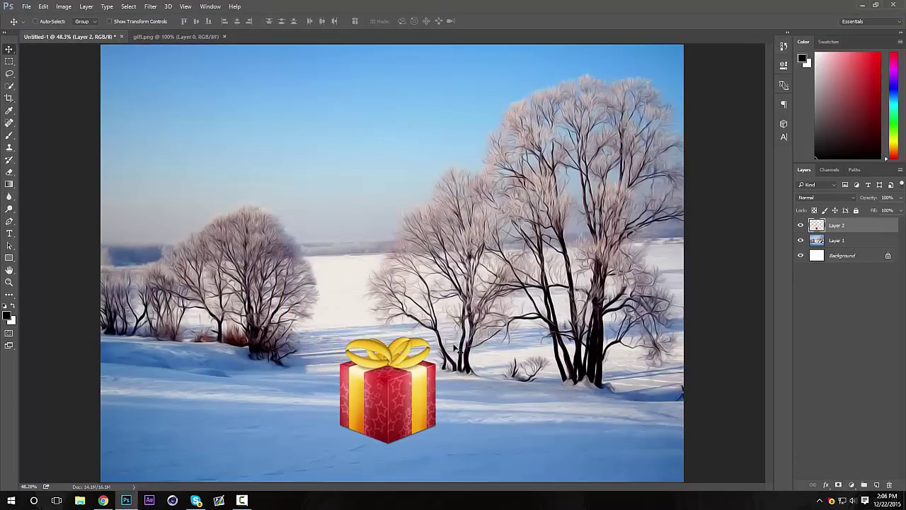
- Scale the gift box to about 40% and move it down-left onto the snow
{"action": "key", "text": "ctrl+t"}
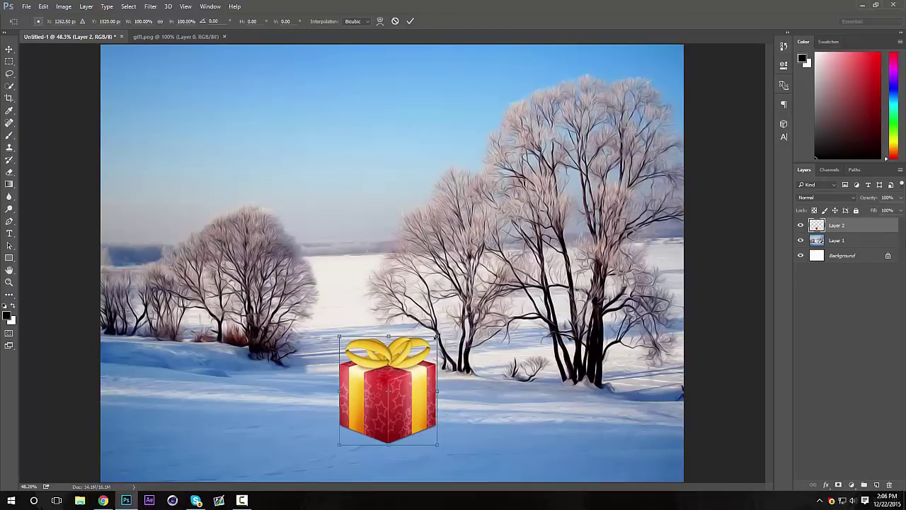
{"action": "left_click_drag", "start_coordinate": [437, 336], "coordinate": [410, 368]}
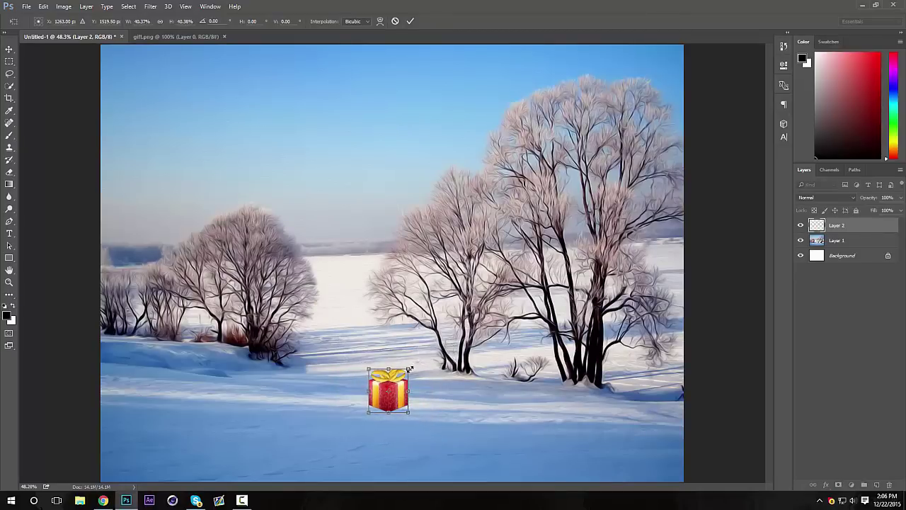
{"action": "key", "text": "Return"}
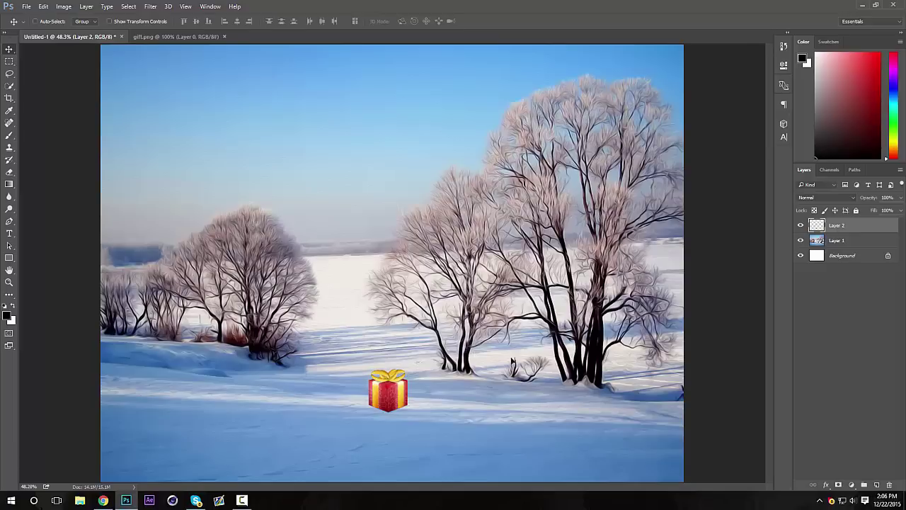
{"action": "left_click_drag", "start_coordinate": [522, 355], "coordinate": [504, 376]}
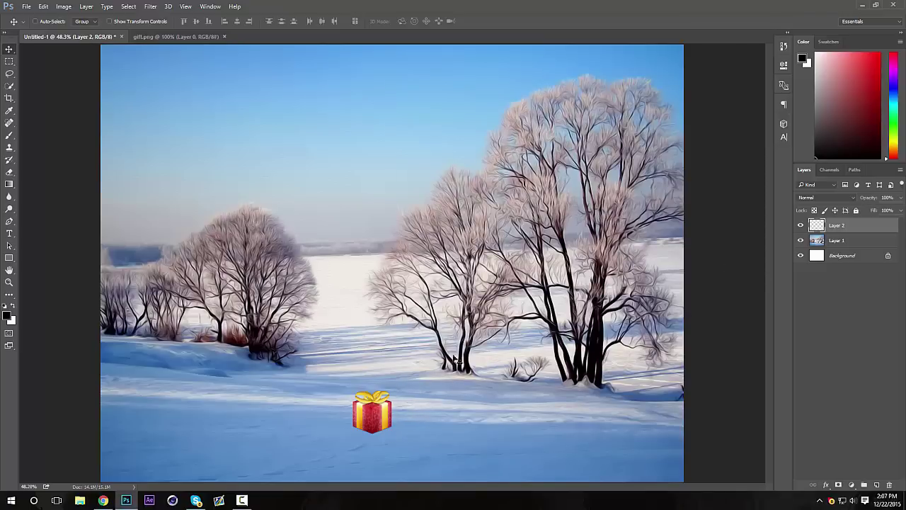
- Add a Levels adjustment clipped to the gift layer, with the midtones darkened to 0.73
{"action": "left_click", "coordinate": [851, 485]}
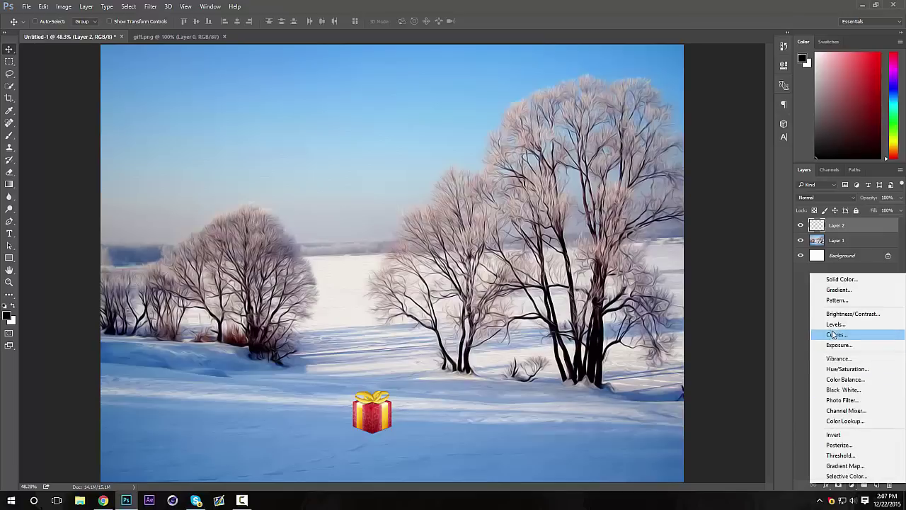
{"action": "left_click", "coordinate": [835, 323]}
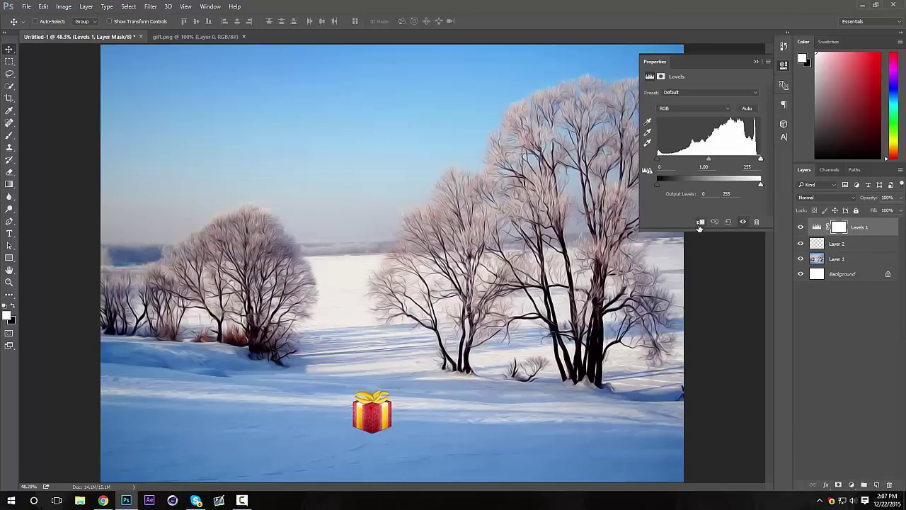
{"action": "left_click", "coordinate": [700, 222]}
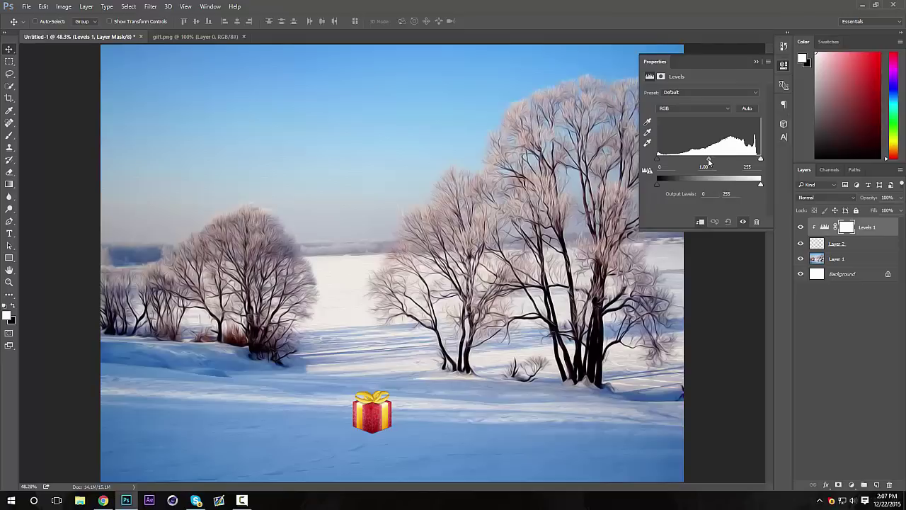
{"action": "left_click_drag", "start_coordinate": [709, 162], "coordinate": [722, 167]}
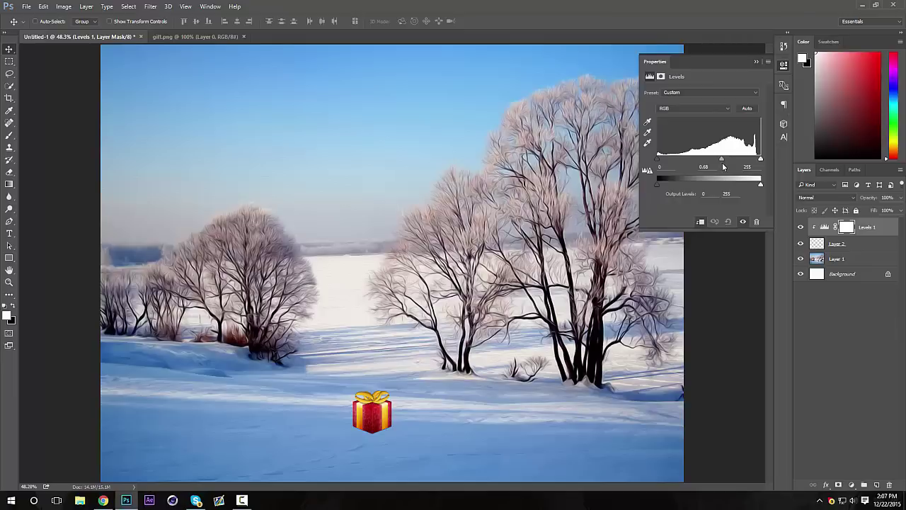
{"action": "left_click_drag", "start_coordinate": [726, 165], "coordinate": [719, 160]}
{"action": "left_click", "coordinate": [756, 62]}
- Add a clipped Exposure adjustment (-0.33, gamma 1.07) to the gift, then toggle it off and on to compare
{"action": "left_click", "coordinate": [852, 484]}
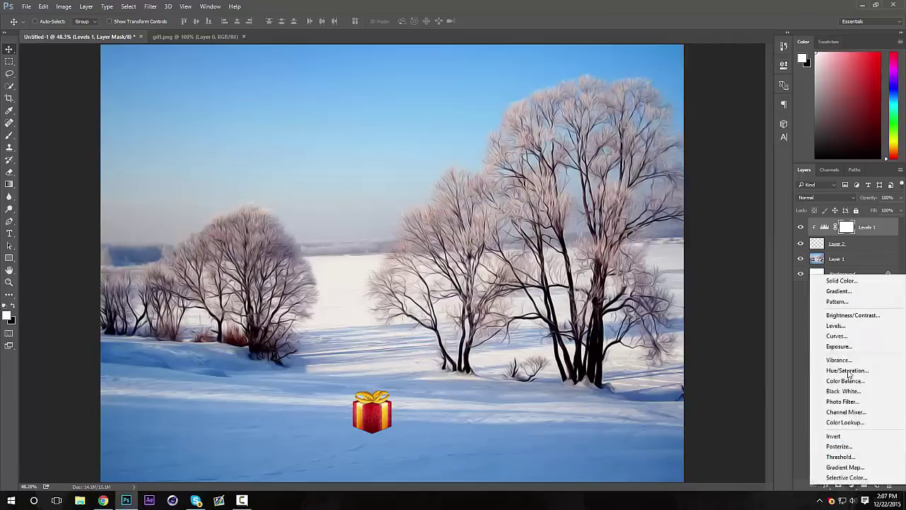
{"action": "left_click", "coordinate": [838, 346]}
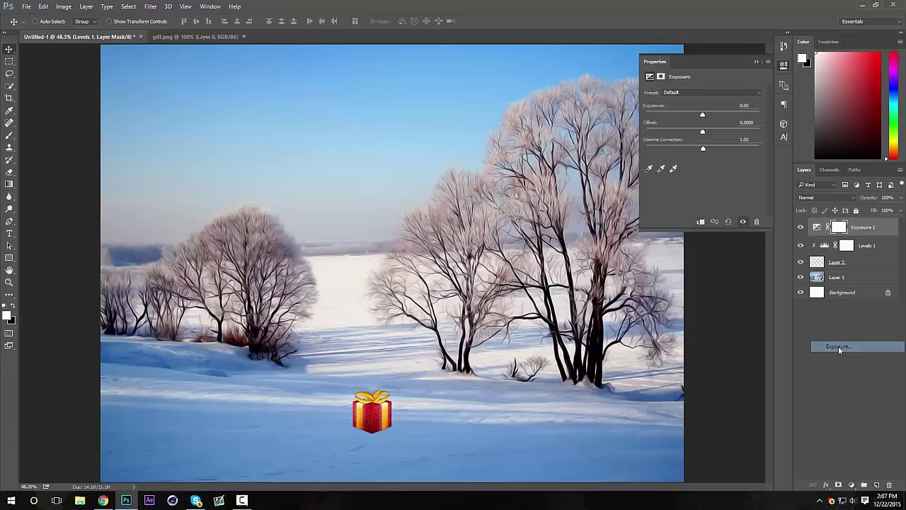
{"action": "left_click", "coordinate": [701, 222]}
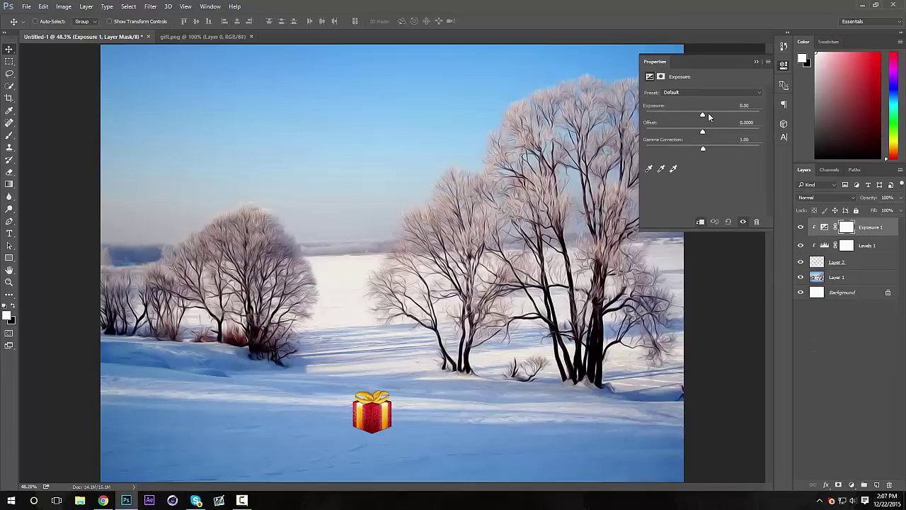
{"action": "left_click_drag", "start_coordinate": [708, 116], "coordinate": [701, 115]}
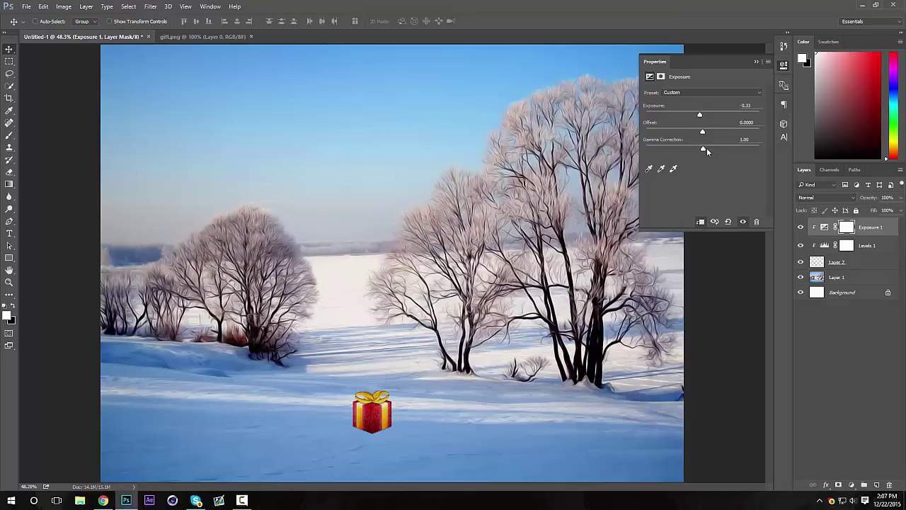
{"action": "left_click_drag", "start_coordinate": [705, 147], "coordinate": [704, 148]}
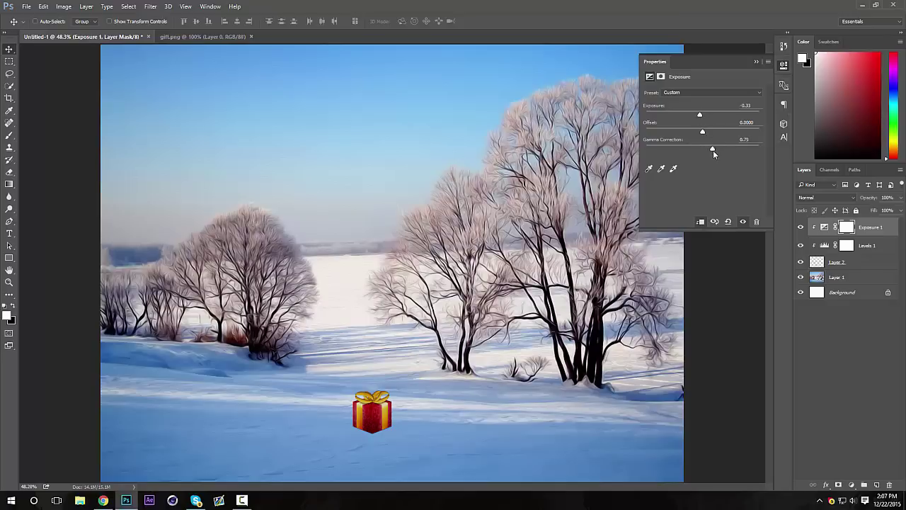
{"action": "left_click", "coordinate": [703, 155]}
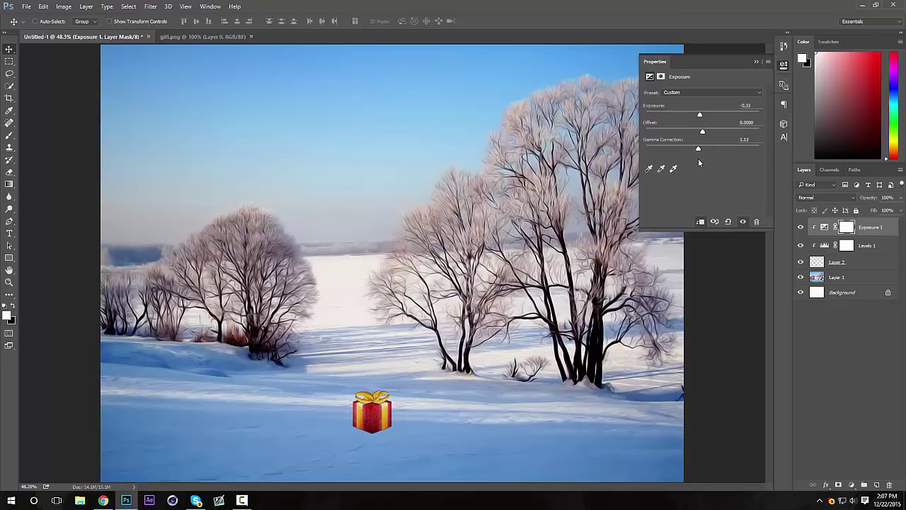
{"action": "left_click_drag", "start_coordinate": [708, 130], "coordinate": [704, 139]}
{"action": "left_click", "coordinate": [757, 61]}
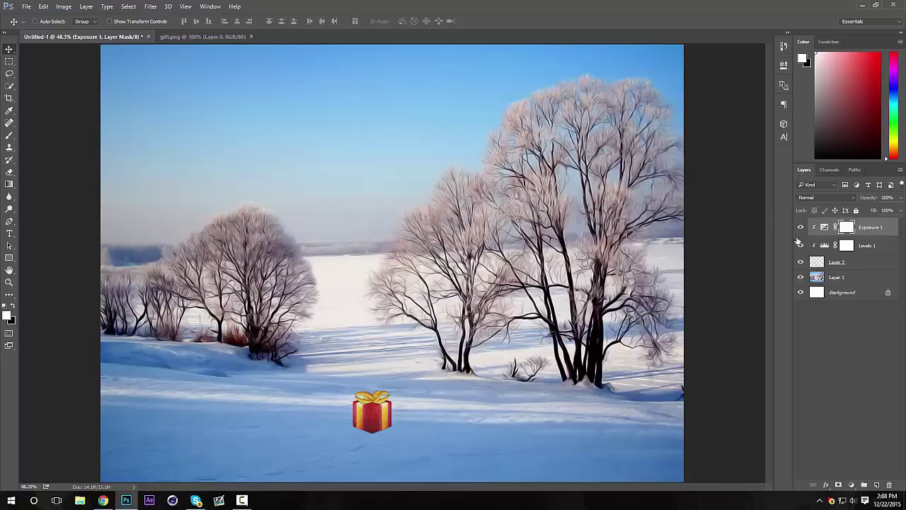
{"action": "left_click", "coordinate": [800, 226]}
{"action": "left_click", "coordinate": [801, 227]}
- Add a new layer, reset default black and white colours, and choose a soft round brush
{"action": "left_click", "coordinate": [878, 484]}
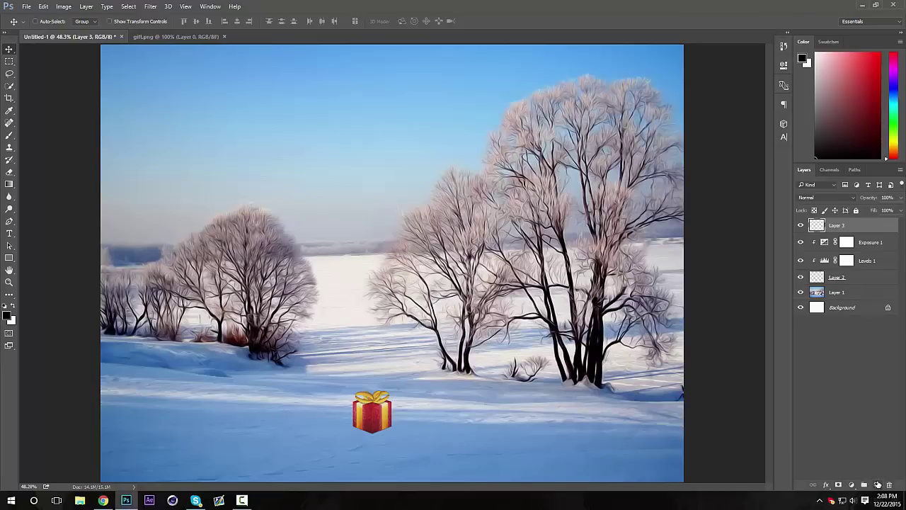
{"action": "key", "text": "d"}
{"action": "left_click", "coordinate": [9, 135]}
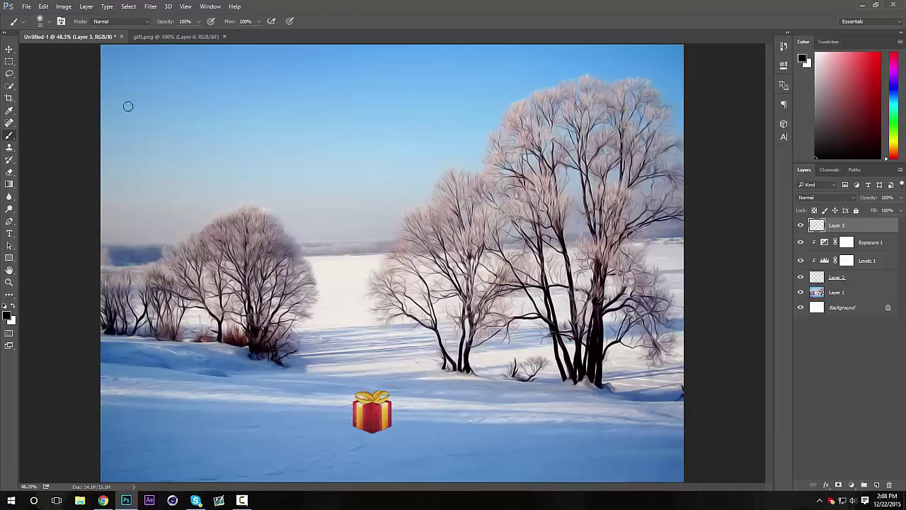
{"action": "left_click", "coordinate": [48, 22]}
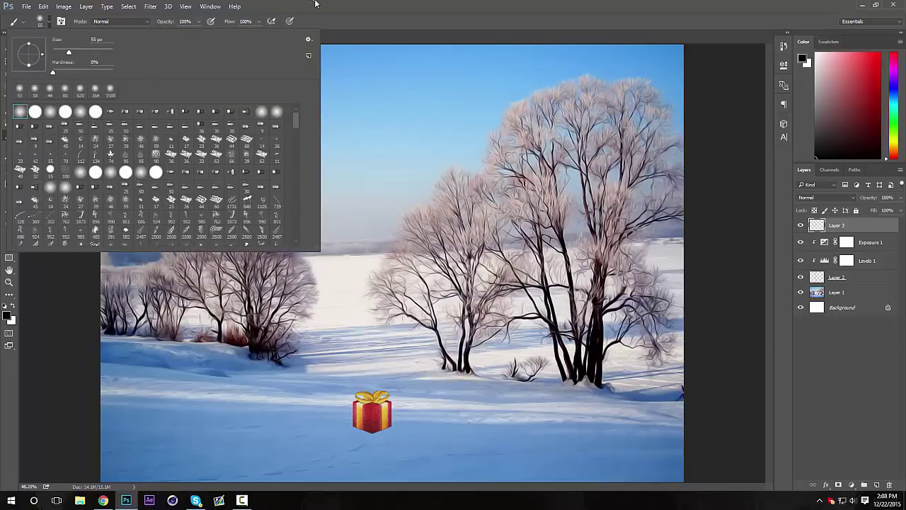
{"action": "left_click", "coordinate": [316, 4]}
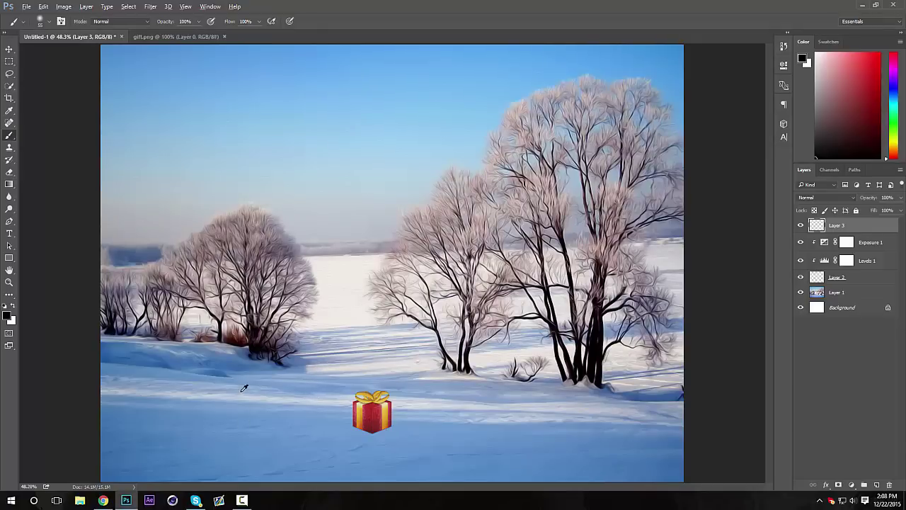
- Set the brush to 0% hardness and 66 px and paint a black shadow under the gift
{"action": "mouse_move", "coordinate": [245, 384]}
{"action": "left_mouse_down"}
{"action": "mouse_move", "coordinate": [247, 398]}
{"action": "mouse_move", "coordinate": [280, 395]}
{"action": "mouse_move", "coordinate": [233, 398]}
{"action": "mouse_move", "coordinate": [295, 395]}
{"action": "left_mouse_up"}
{"action": "mouse_move", "coordinate": [302, 352]}
{"action": "left_mouse_down"}
{"action": "mouse_move", "coordinate": [301, 431]}
{"action": "mouse_move", "coordinate": [299, 208]}
{"action": "mouse_move", "coordinate": [280, 290]}
{"action": "mouse_move", "coordinate": [286, 257]}
{"action": "mouse_move", "coordinate": [221, 253]}
{"action": "left_mouse_up"}
{"action": "left_click_drag", "start_coordinate": [336, 417], "coordinate": [342, 417]}
{"action": "mouse_move", "coordinate": [352, 428]}
{"action": "left_mouse_down"}
{"action": "mouse_move", "coordinate": [371, 437]}
{"action": "mouse_move", "coordinate": [394, 427]}
{"action": "left_mouse_up"}
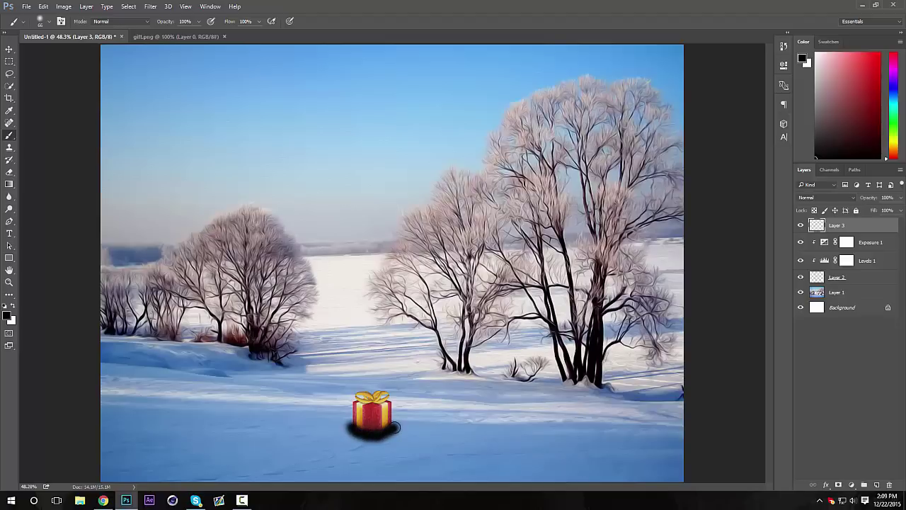
- Set Layer 3's blend mode to Soft Light and nudge the shadow slightly under the gift
{"action": "left_click", "coordinate": [10, 49]}
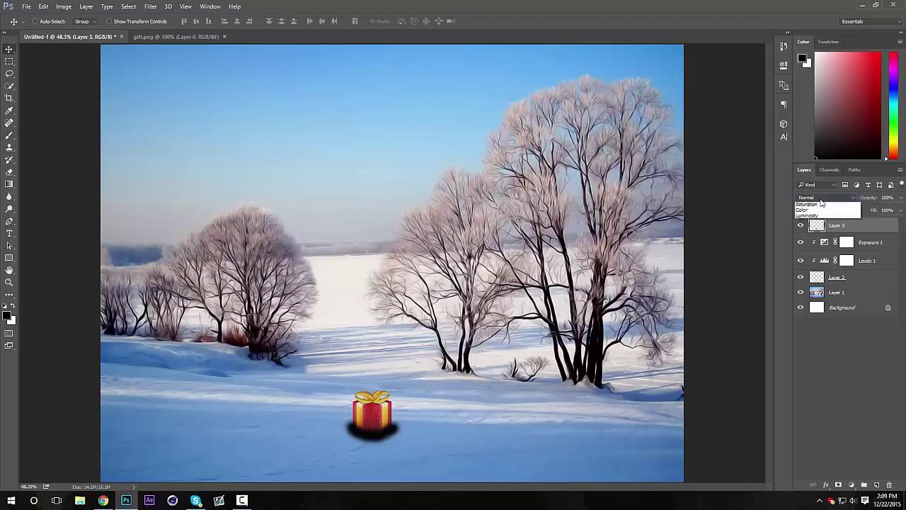
{"action": "left_click", "coordinate": [829, 198]}
{"action": "left_click", "coordinate": [844, 202]}
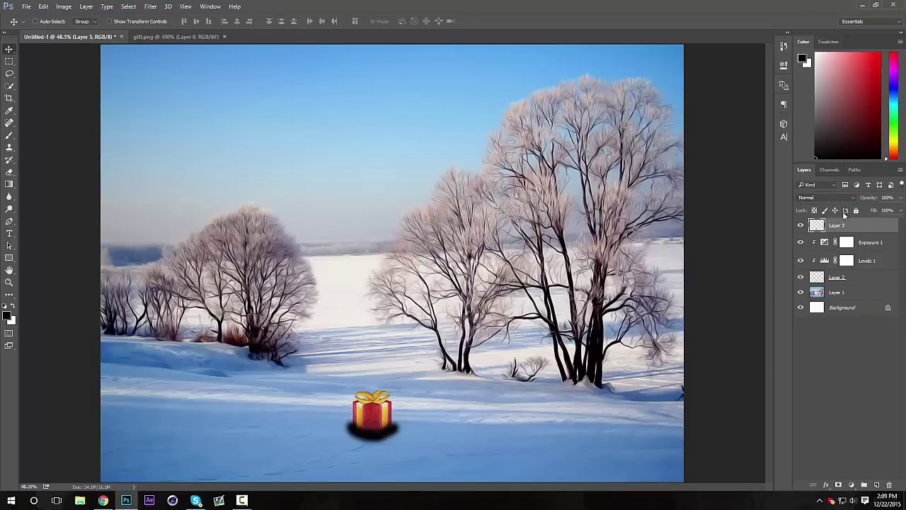
{"action": "left_click", "coordinate": [833, 200]}
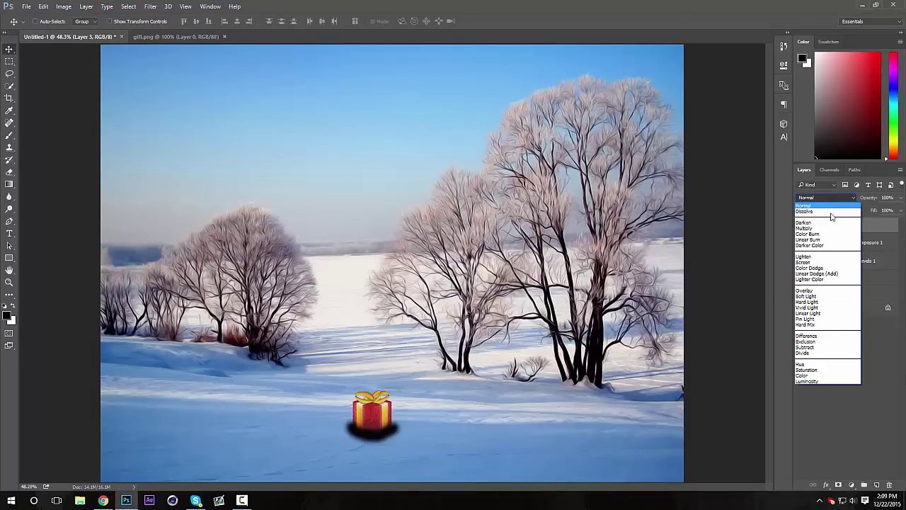
{"action": "left_click", "coordinate": [819, 295]}
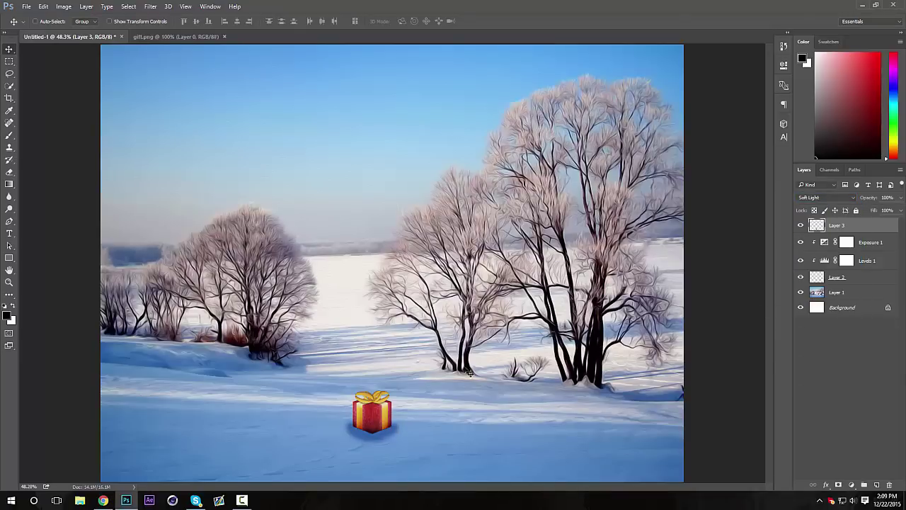
{"action": "left_click_drag", "start_coordinate": [437, 389], "coordinate": [438, 388]}
- Apply a Gaussian Blur with radius 7.0 to the shadow layer
{"action": "left_click", "coordinate": [150, 6]}
{"action": "mouse_move", "coordinate": [233, 111]}
{"action": "left_click", "coordinate": [303, 146]}
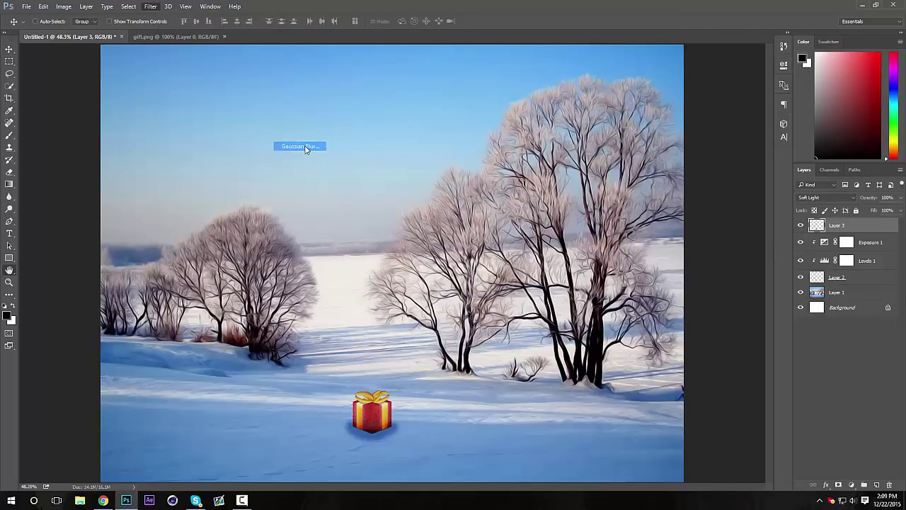
{"action": "left_click_drag", "start_coordinate": [677, 235], "coordinate": [671, 240]}
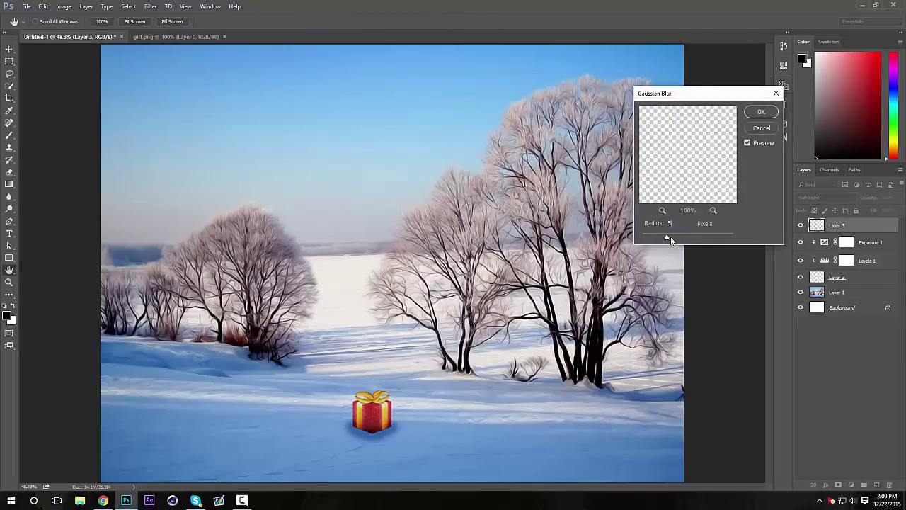
{"action": "key", "text": "Return"}
{"action": "key", "text": "ctrl"}
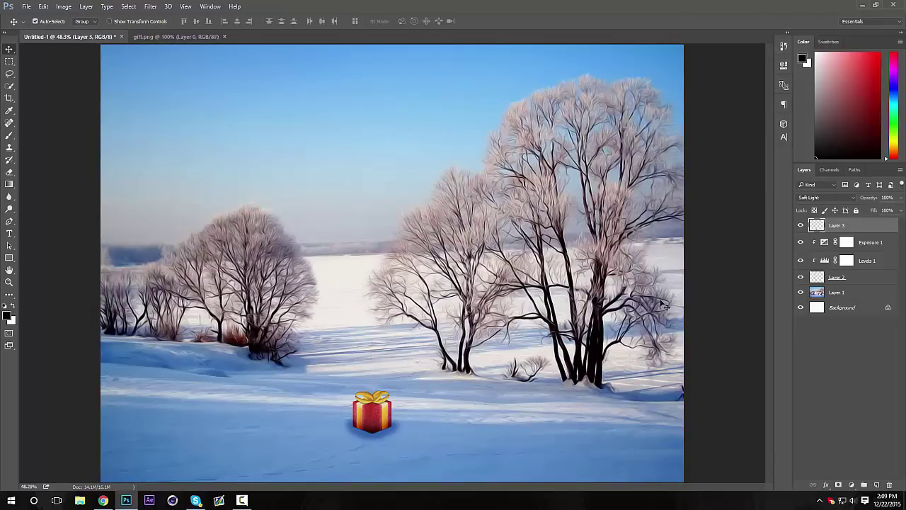
- Try a duplicate shadow layer at 50% opacity, then remove it
{"action": "key", "text": "ctrl+j"}
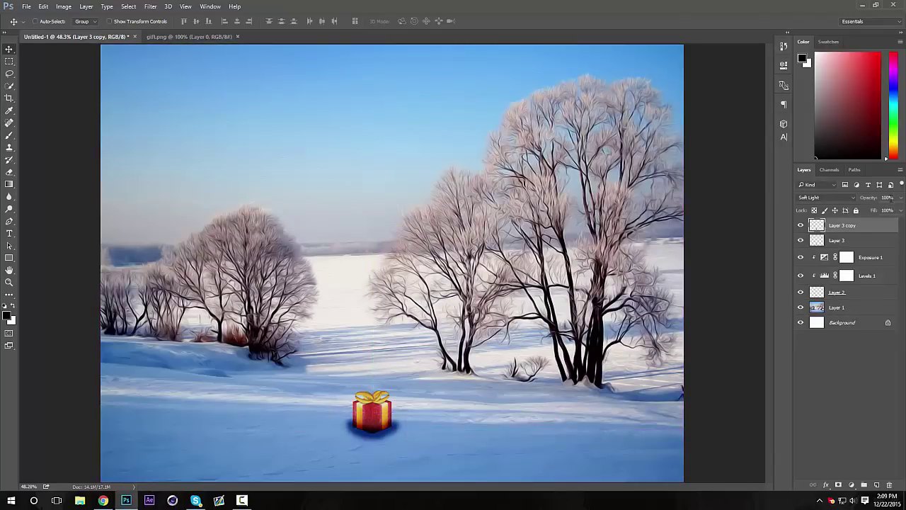
{"action": "left_click", "coordinate": [887, 197]}
{"action": "type", "text": "50"}
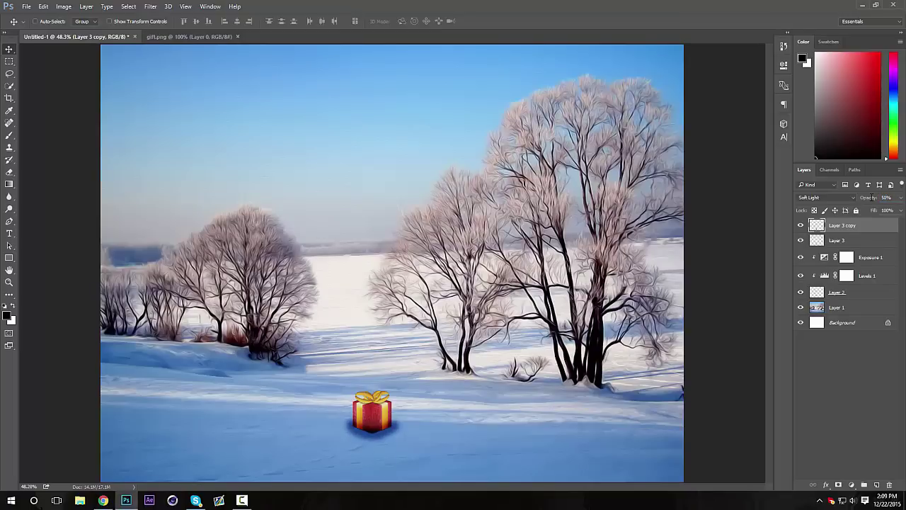
{"action": "key", "text": "Delete"}
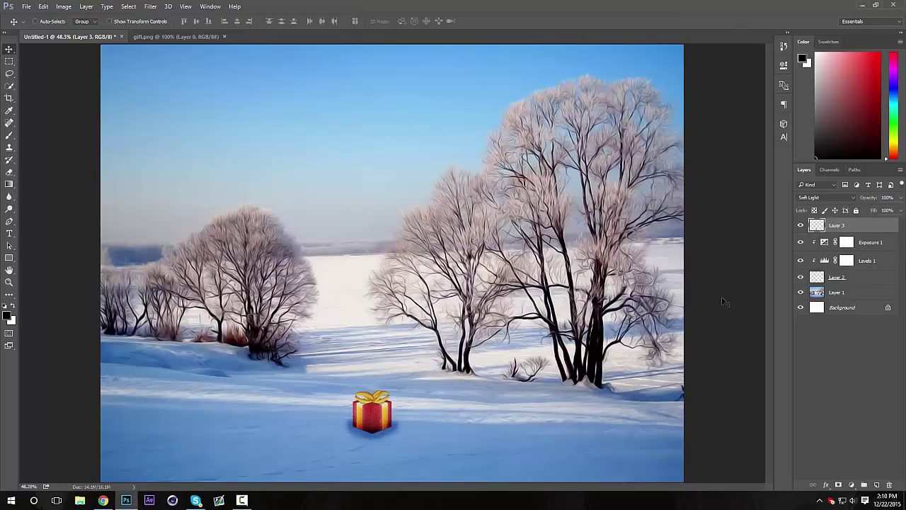
- Warp the shadow, pulling its top-left and top-right corners up toward the gift's base
{"action": "left_click", "coordinate": [43, 7]}
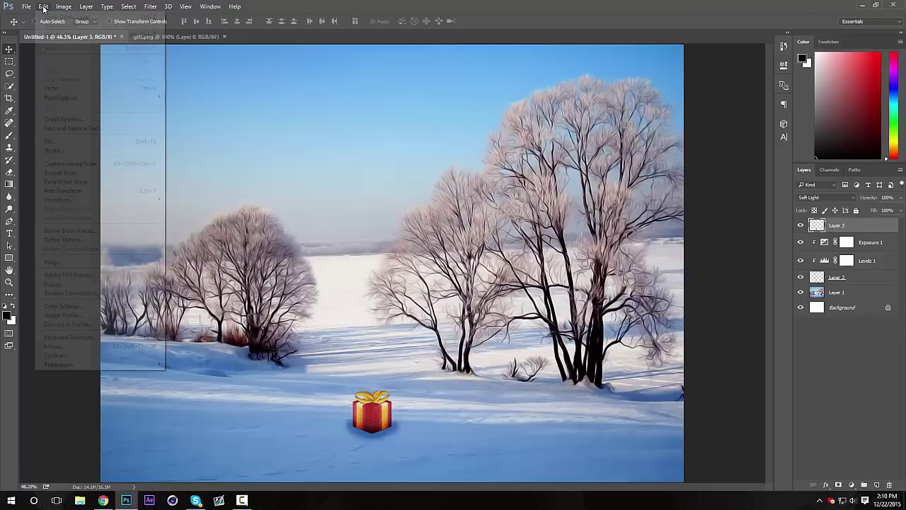
{"action": "mouse_move", "coordinate": [141, 203]}
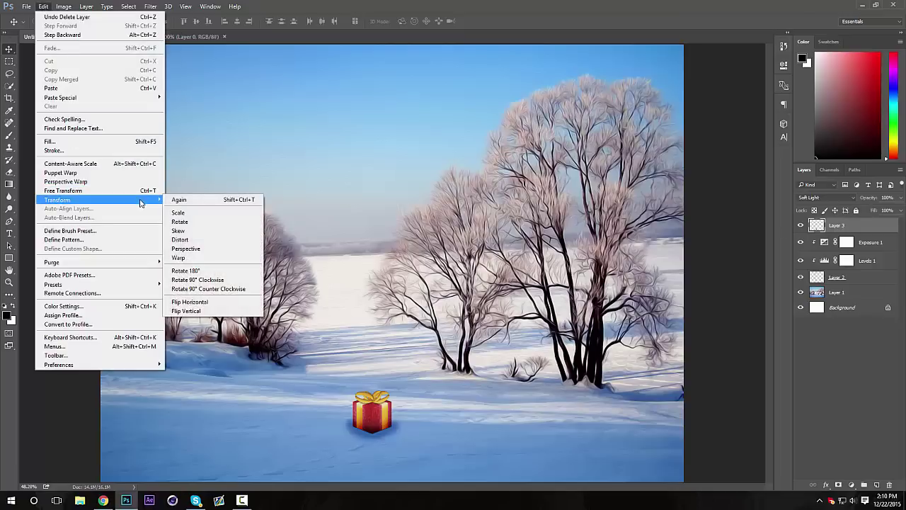
{"action": "left_click", "coordinate": [181, 258]}
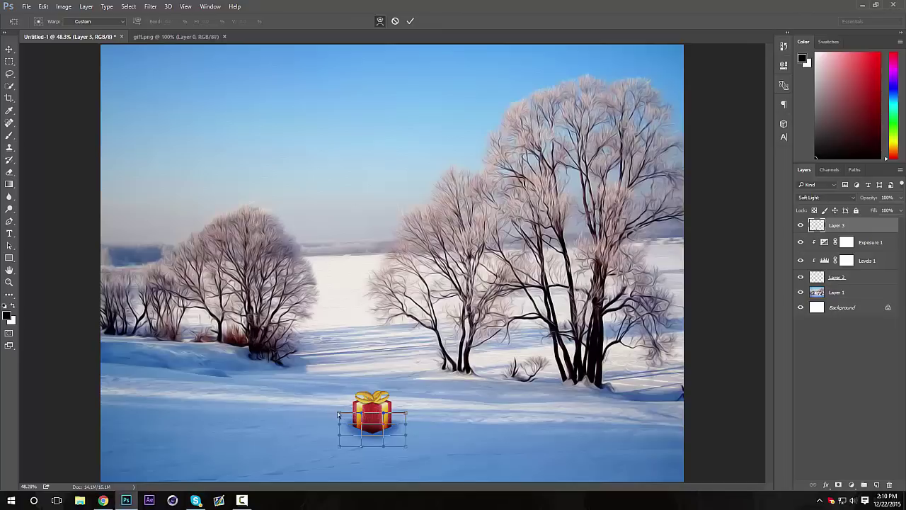
{"action": "left_click_drag", "start_coordinate": [339, 416], "coordinate": [346, 405]}
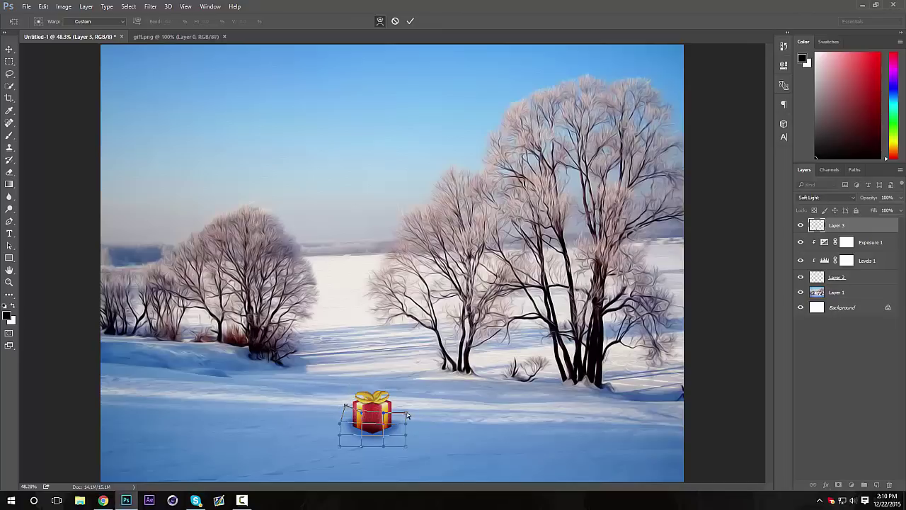
{"action": "left_click_drag", "start_coordinate": [408, 416], "coordinate": [396, 404]}
{"action": "key", "text": "Return"}
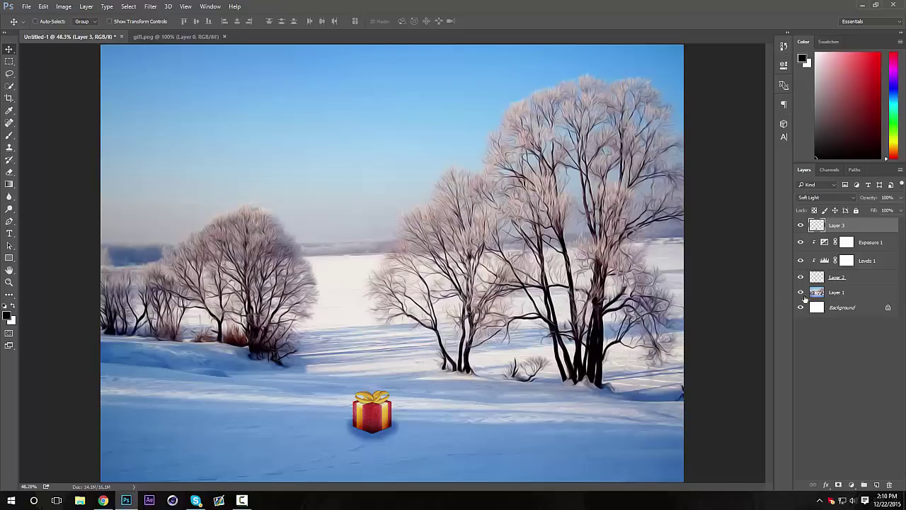
- Select the gift's Layer 2 and take the Eraser with an enlarged soft brush
{"action": "left_click", "coordinate": [870, 277]}
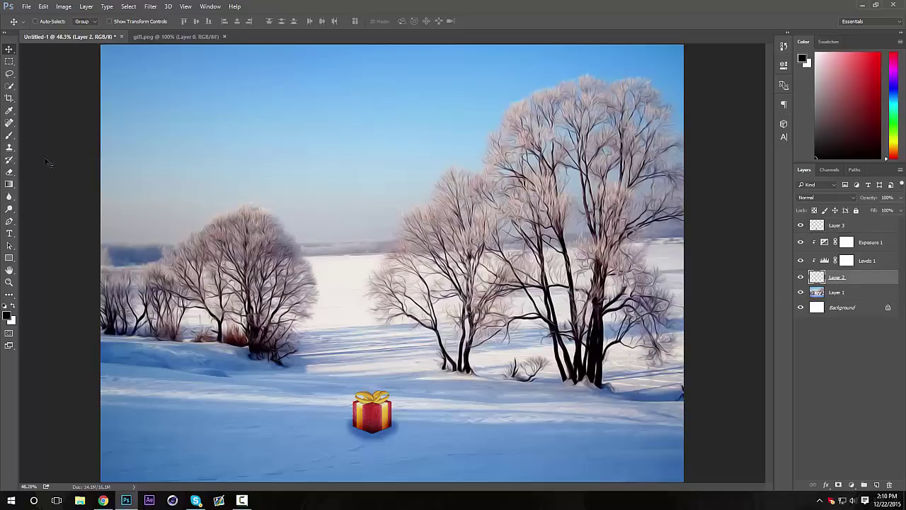
{"action": "left_click", "coordinate": [9, 173]}
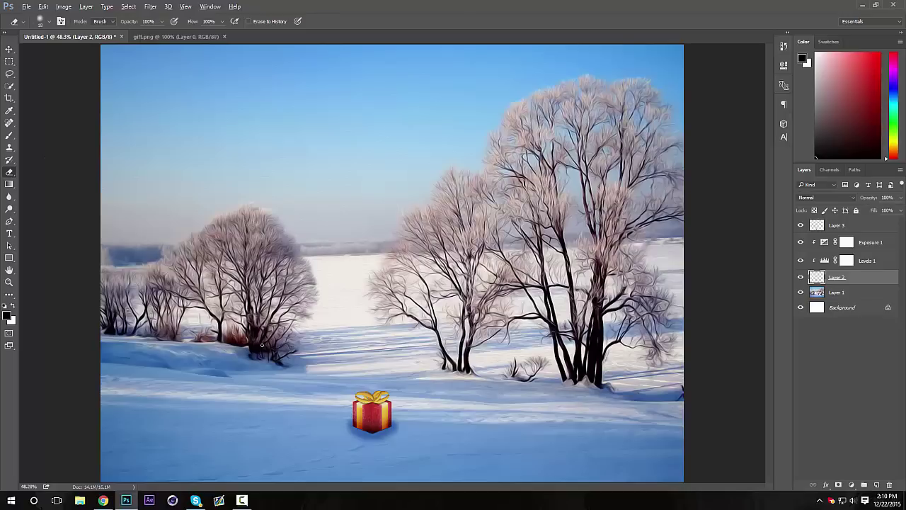
{"action": "mouse_move", "coordinate": [347, 344]}
{"action": "left_mouse_down"}
{"action": "mouse_move", "coordinate": [471, 350]}
{"action": "mouse_move", "coordinate": [338, 346]}
{"action": "left_mouse_up"}
- With the Move tool active and the view fit to screen, close gifl.png, keeping Untitled-1 open
{"action": "left_click", "coordinate": [9, 49]}
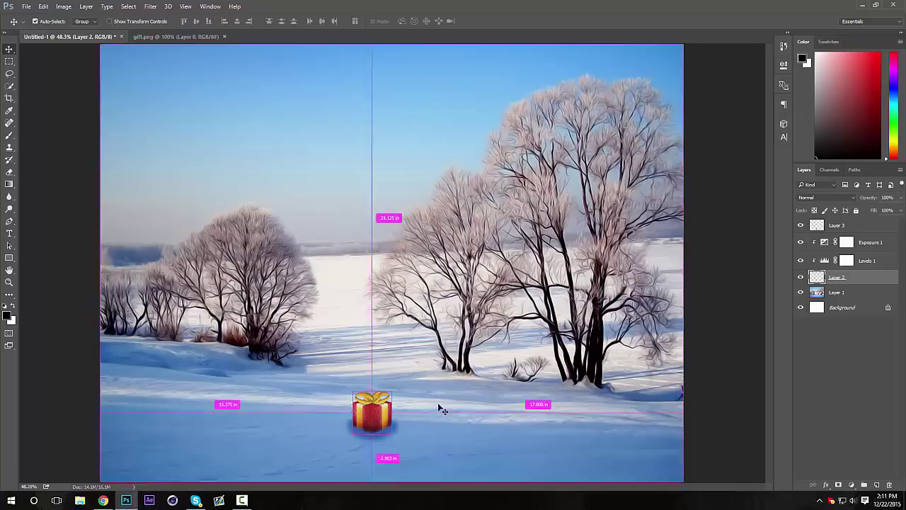
{"action": "key", "text": "ctrl+minus"}
{"action": "key", "text": "ctrl+0"}
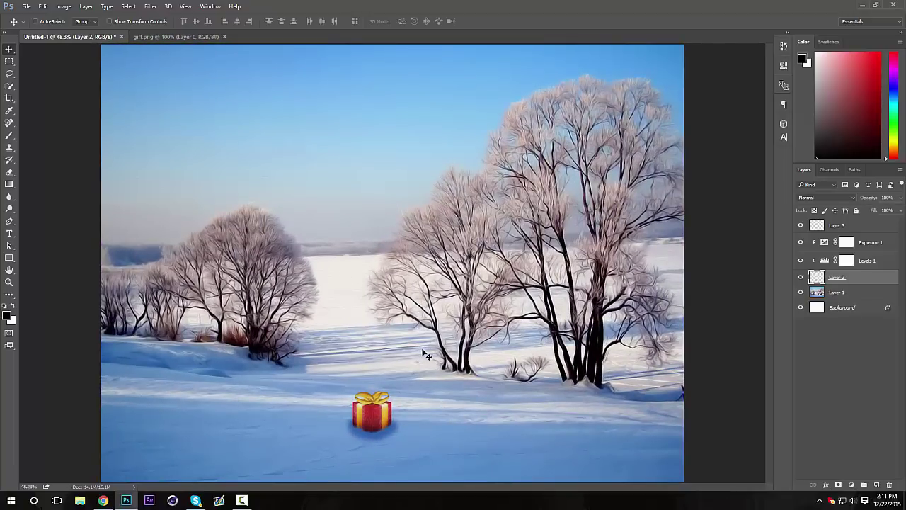
{"action": "left_click", "coordinate": [224, 36]}
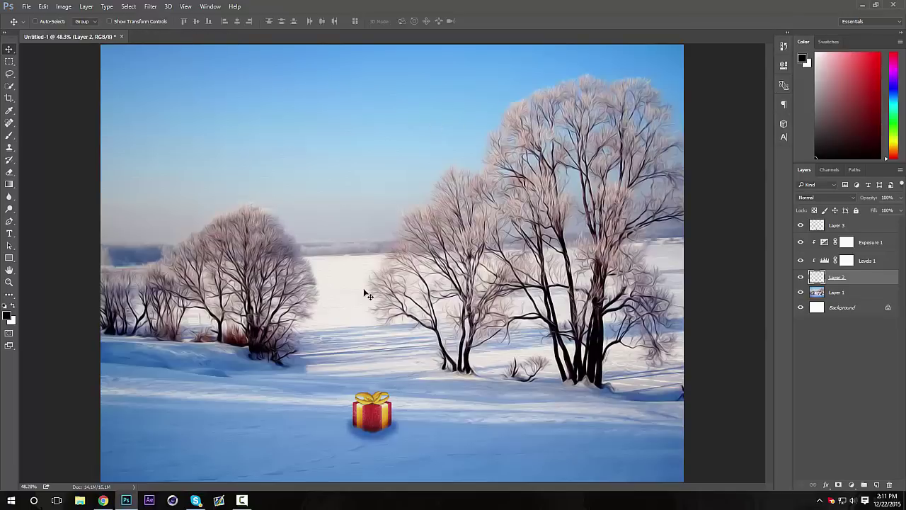